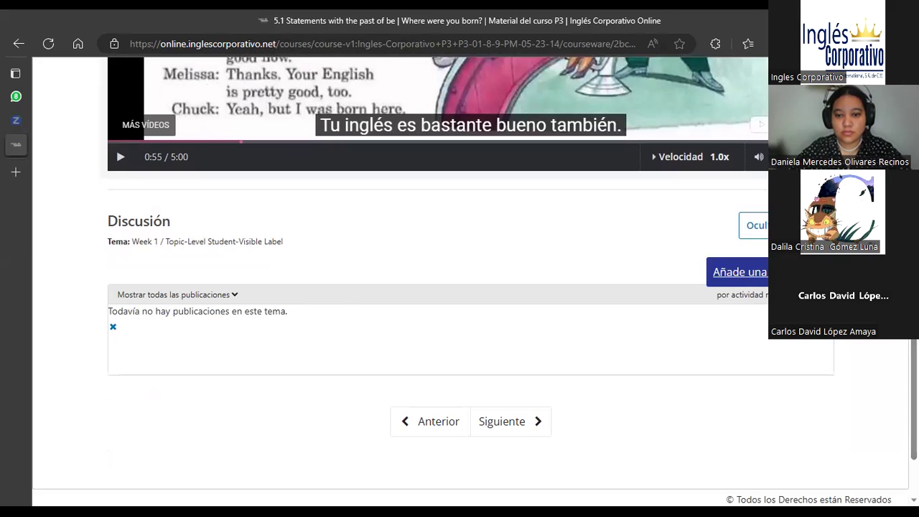
Step: Start a new post in the lesson's discussion and enter "Convertation" as its title
{"action": "left_click", "coordinate": [740, 271]}
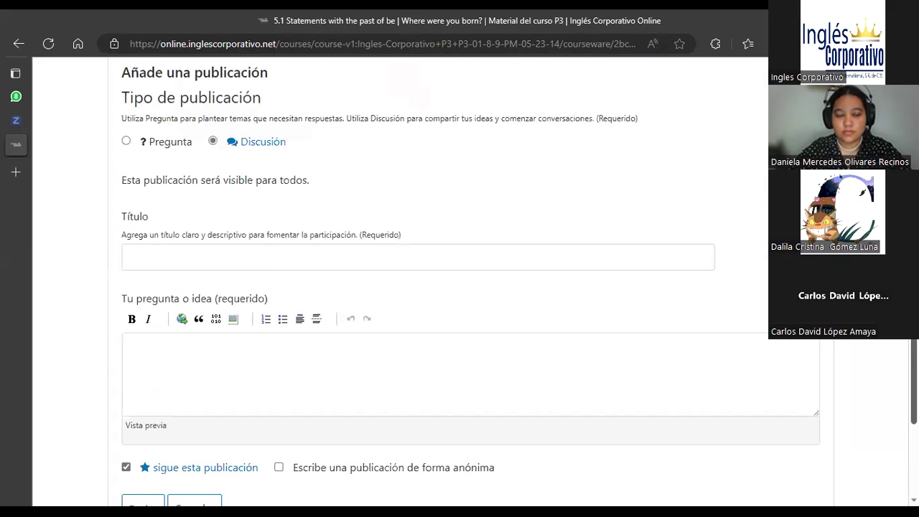
{"action": "left_click", "coordinate": [440, 257]}
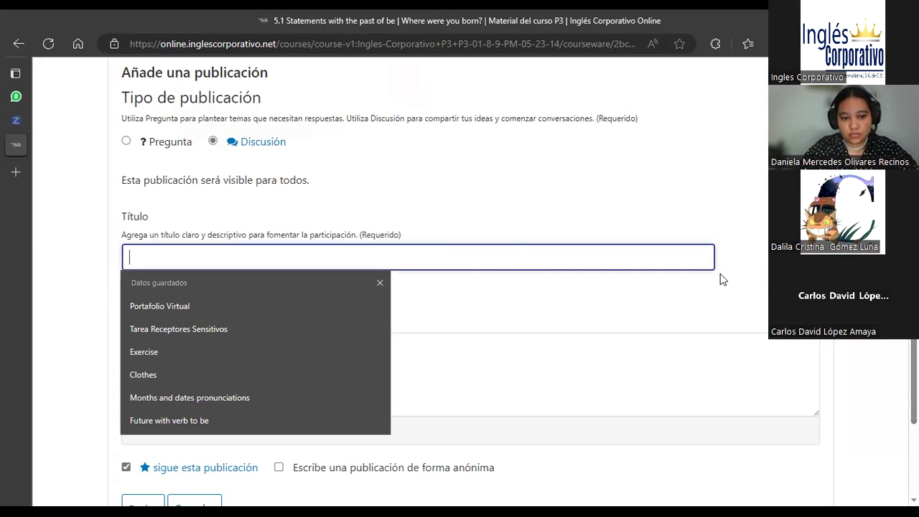
{"action": "scroll", "coordinate": [431, 287], "scroll_direction": "up", "scroll_amount": 3}
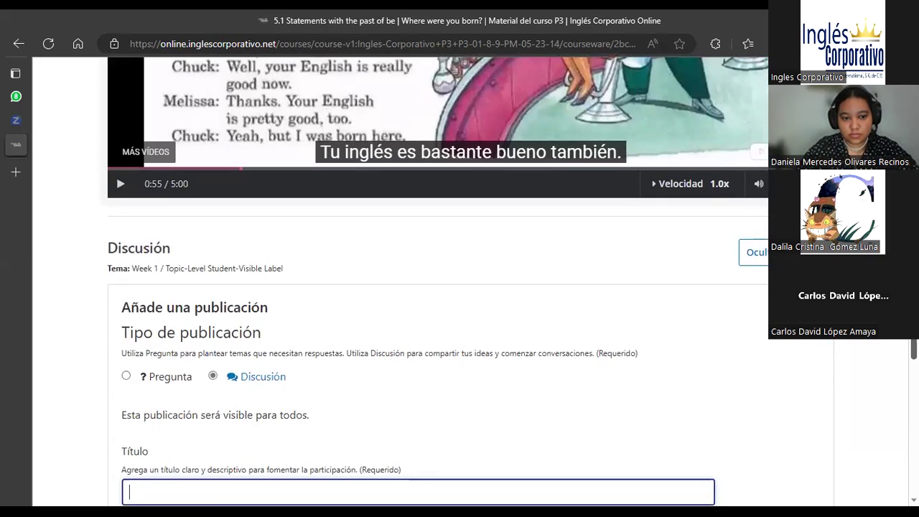
{"action": "scroll", "coordinate": [431, 288], "scroll_direction": "up", "scroll_amount": 5}
{"action": "scroll", "coordinate": [431, 287], "scroll_direction": "down", "scroll_amount": 7}
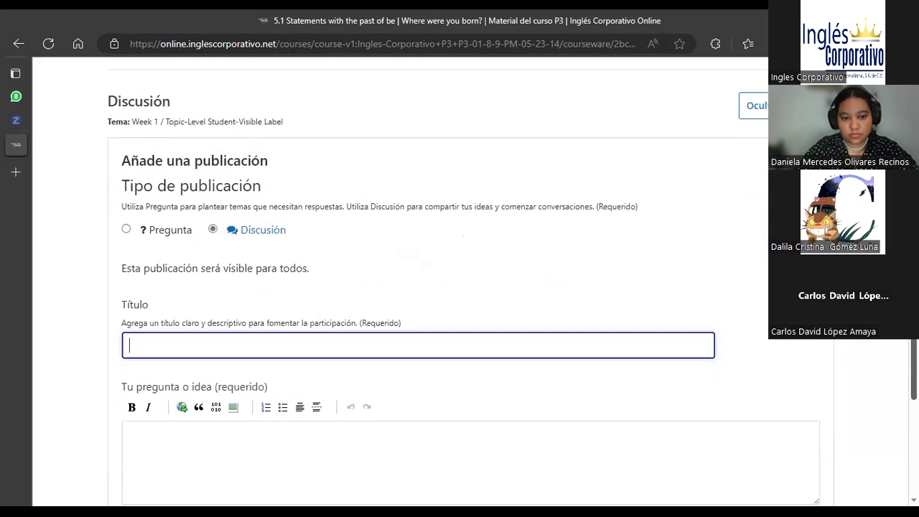
{"action": "type", "text": "cON"}
{"action": "key", "text": "BackSpace"}
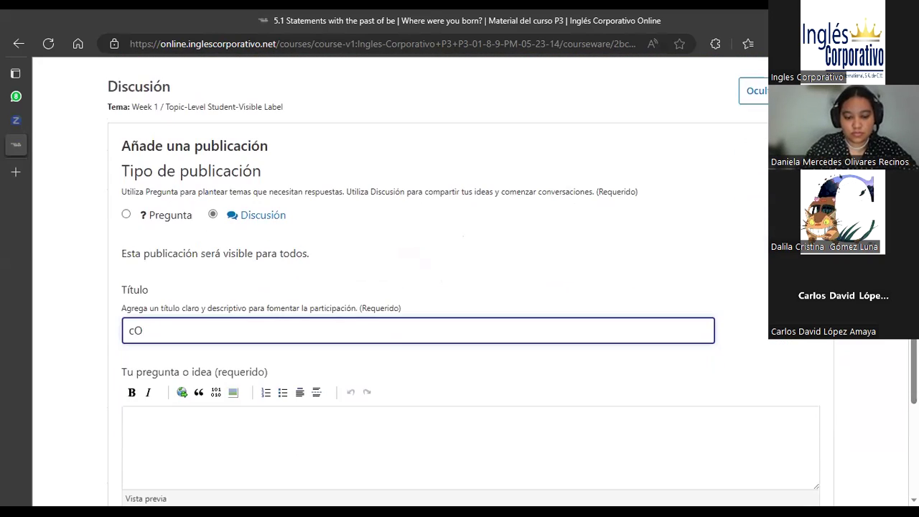
{"action": "key", "text": "BackSpace"}
{"action": "key", "text": "BackSpace"}
{"action": "type", "text": "Convertat"}
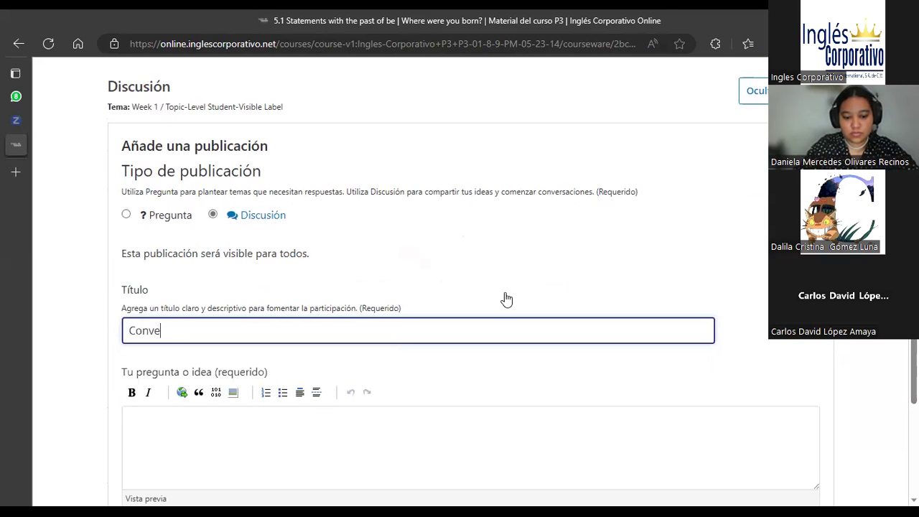
{"action": "type", "text": "ion"}
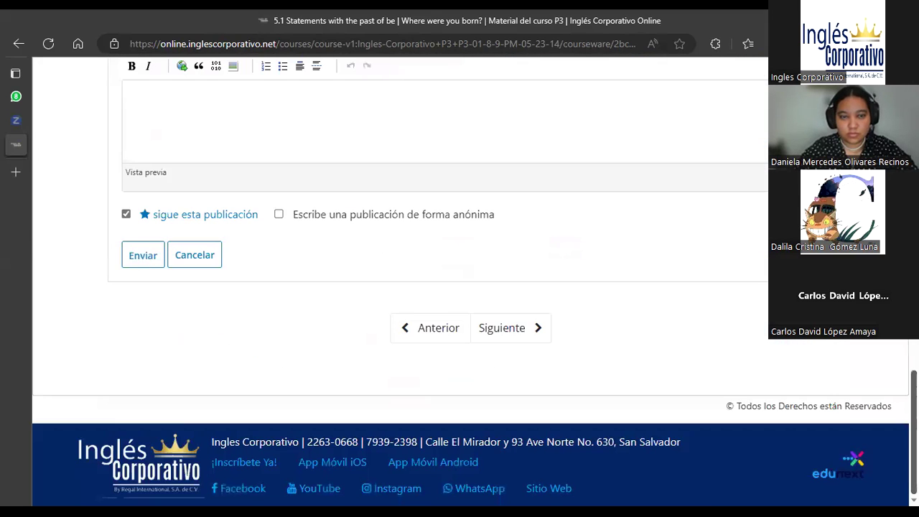
Step: Correct the misspelled post title to "Conversation" using the spelling suggestion
{"action": "scroll", "coordinate": [446, 287], "scroll_direction": "up", "scroll_amount": 4}
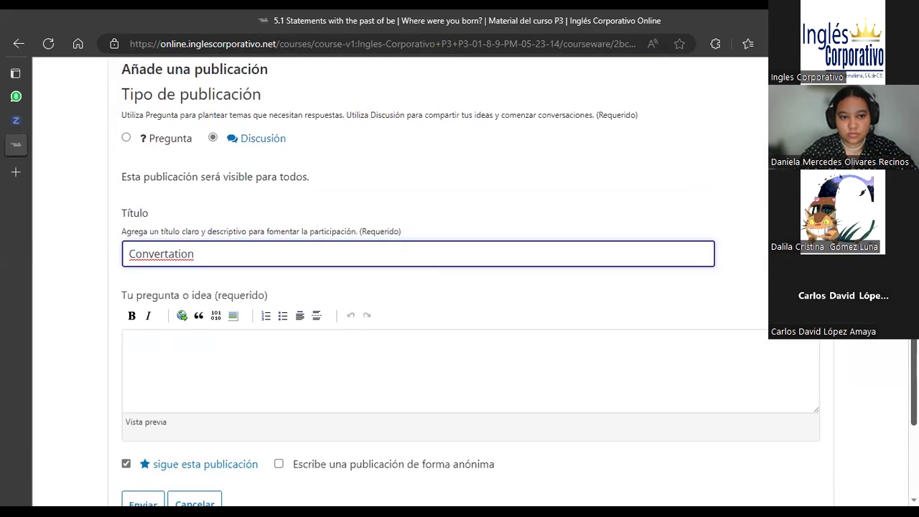
{"action": "right_click", "coordinate": [167, 253]}
{"action": "left_click", "coordinate": [163, 327]}
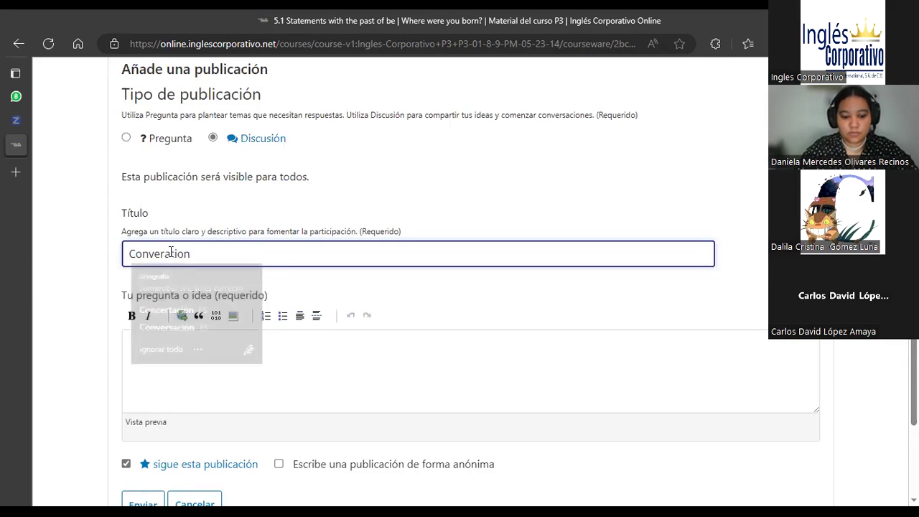
Step: Begin the post body with the first speaker's name followed by a colon, using the woman from the video dialogue
{"action": "left_click", "coordinate": [240, 374]}
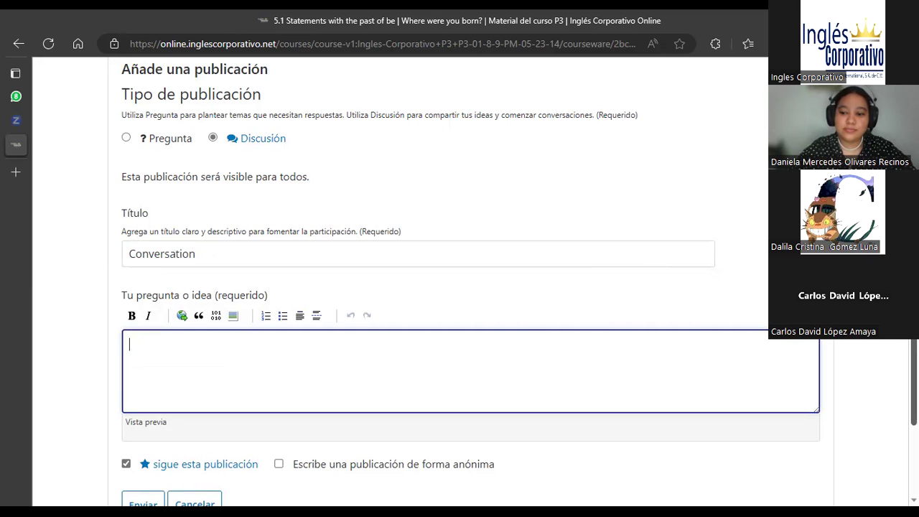
{"action": "scroll", "coordinate": [459, 280], "scroll_direction": "up", "scroll_amount": 7}
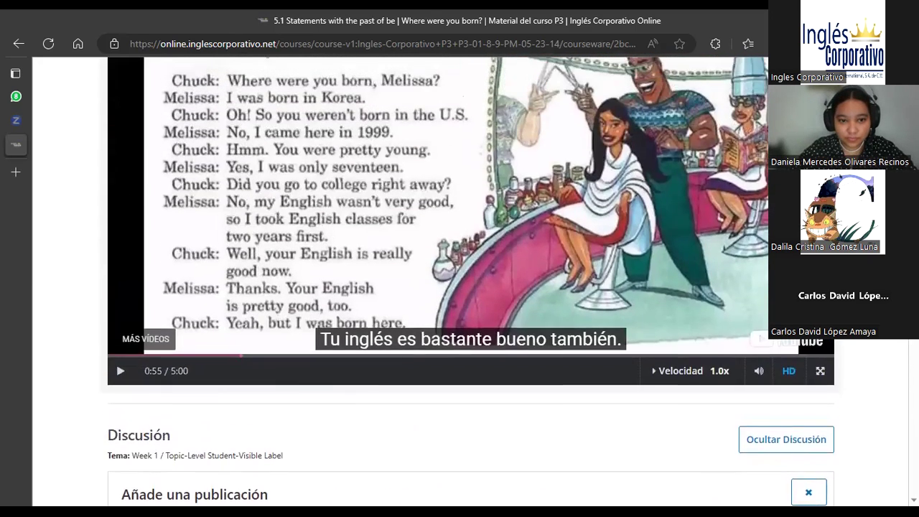
{"action": "scroll", "coordinate": [460, 280], "scroll_direction": "down", "scroll_amount": 5}
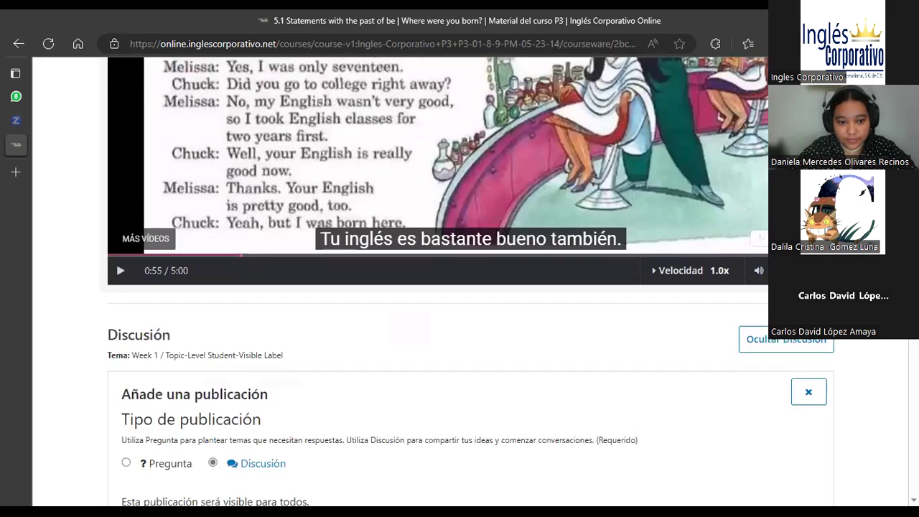
{"action": "scroll", "coordinate": [459, 280], "scroll_direction": "down", "scroll_amount": 3}
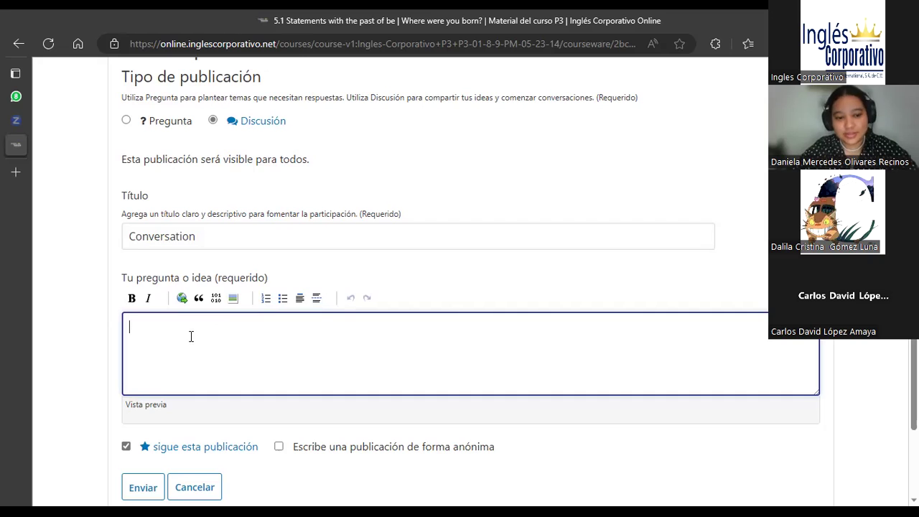
{"action": "type", "text": "M"}
{"action": "key", "text": "BackSpace"}
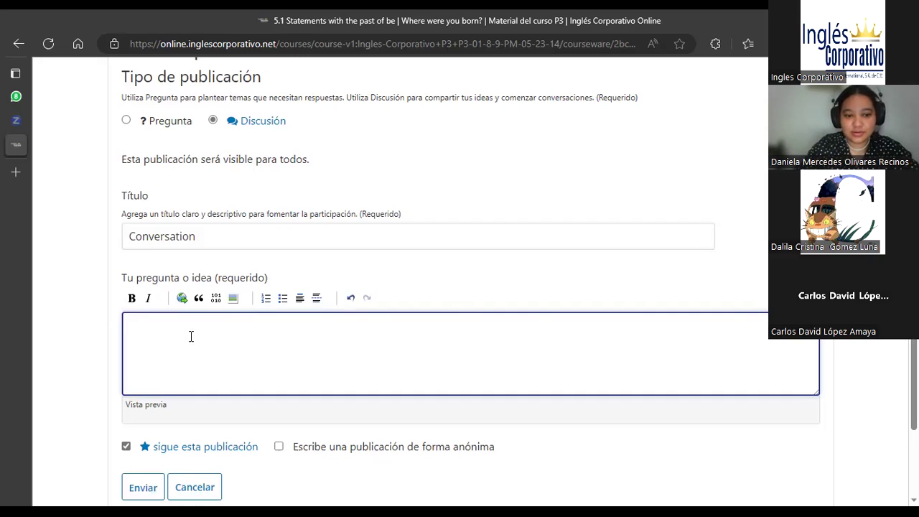
{"action": "type", "text": "Melissa"}
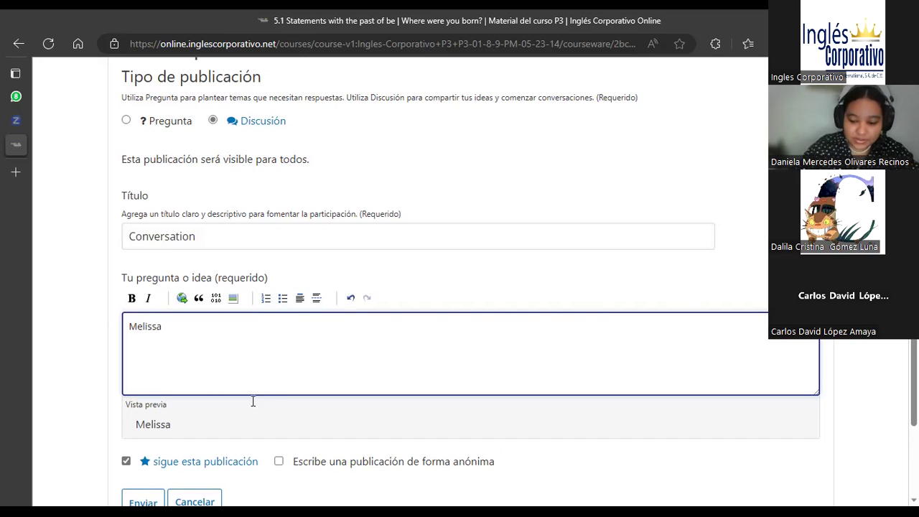
{"action": "type", "text": ":"}
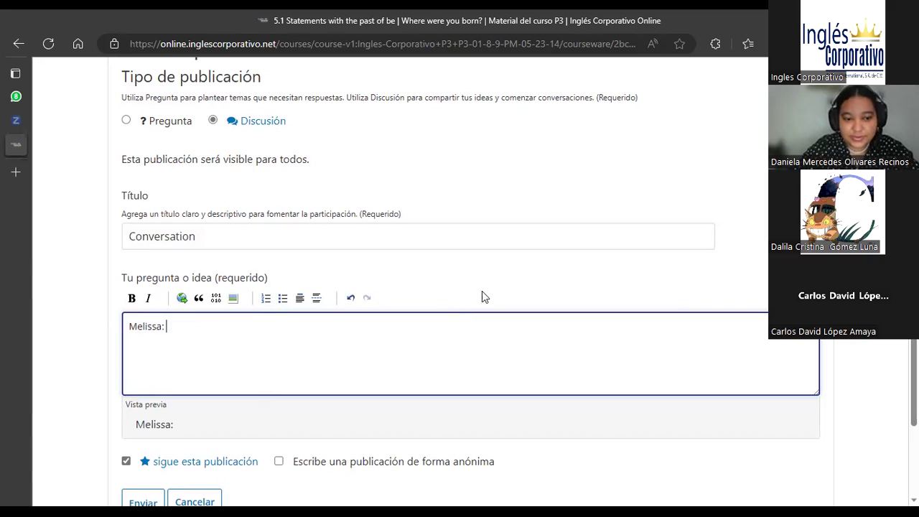
Step: Write the first speaker's line in the post body: "What did you do the last weekend?"
{"action": "scroll", "coordinate": [727, 269], "scroll_direction": "down", "scroll_amount": 2}
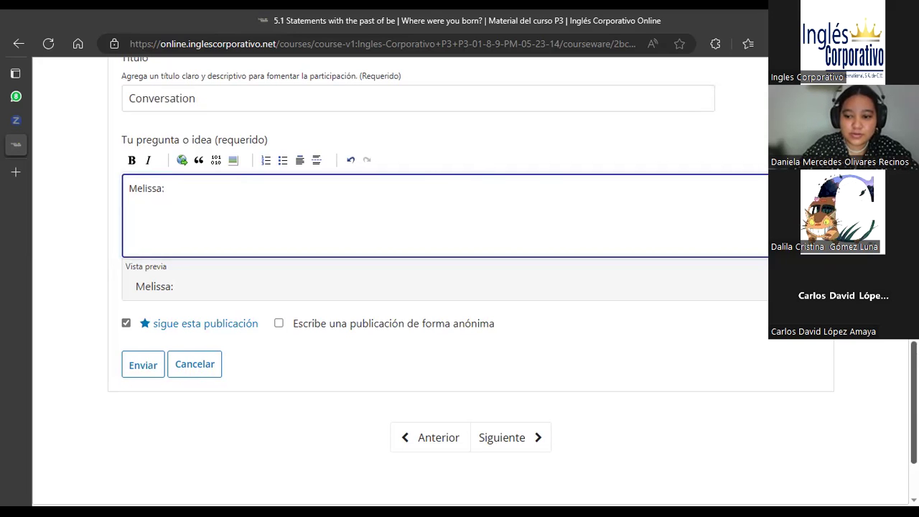
{"action": "scroll", "coordinate": [459, 287], "scroll_direction": "up", "scroll_amount": 1}
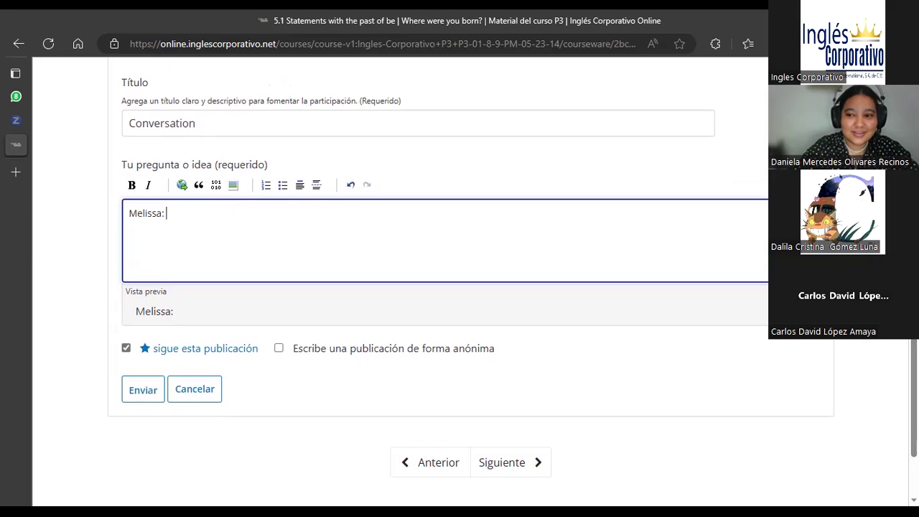
{"action": "scroll", "coordinate": [441, 267], "scroll_direction": "down", "scroll_amount": 1}
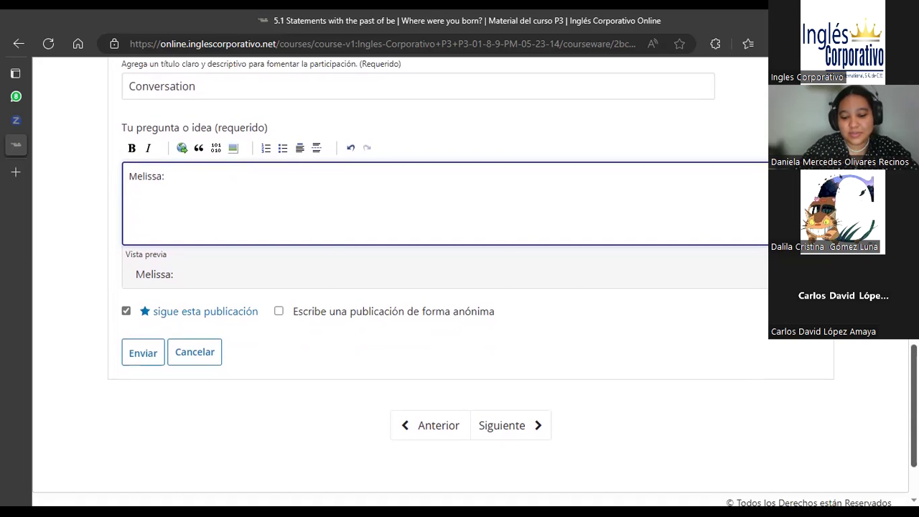
{"action": "scroll", "coordinate": [441, 267], "scroll_direction": "up", "scroll_amount": 3}
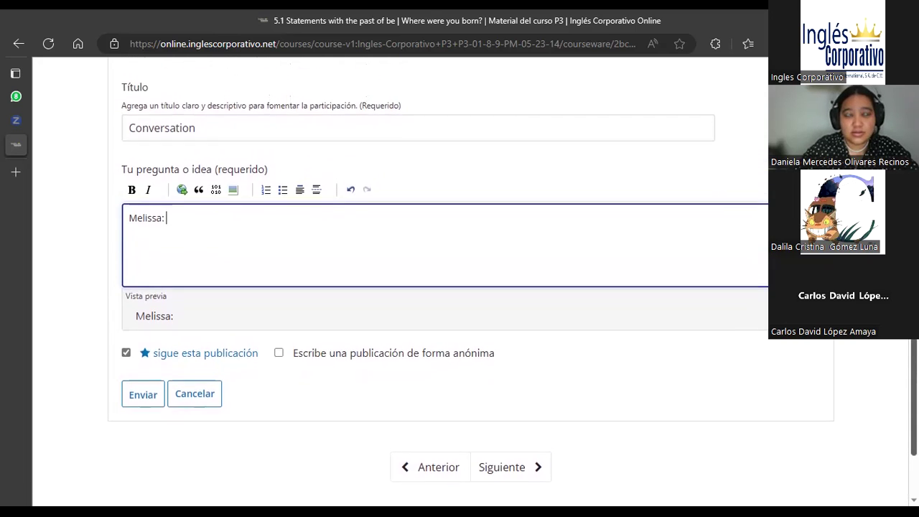
{"action": "scroll", "coordinate": [440, 267], "scroll_direction": "up", "scroll_amount": 2}
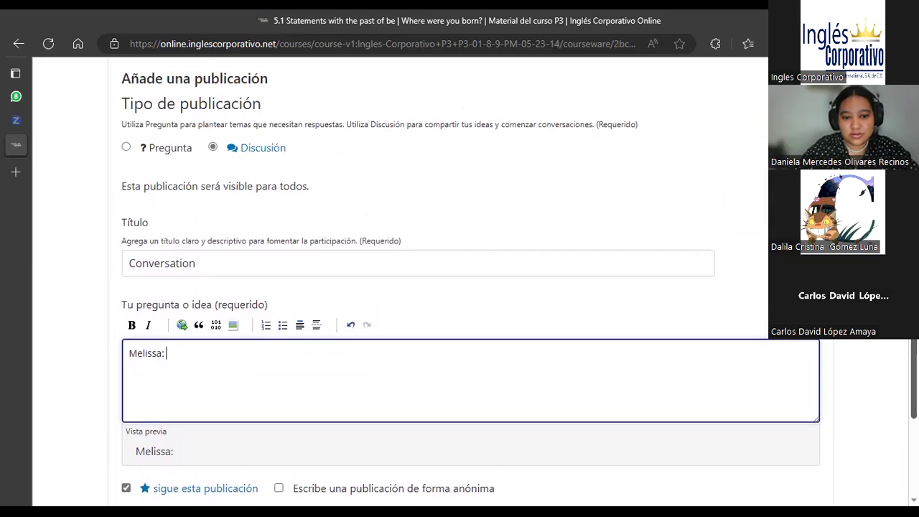
{"action": "type", "text": "W"}
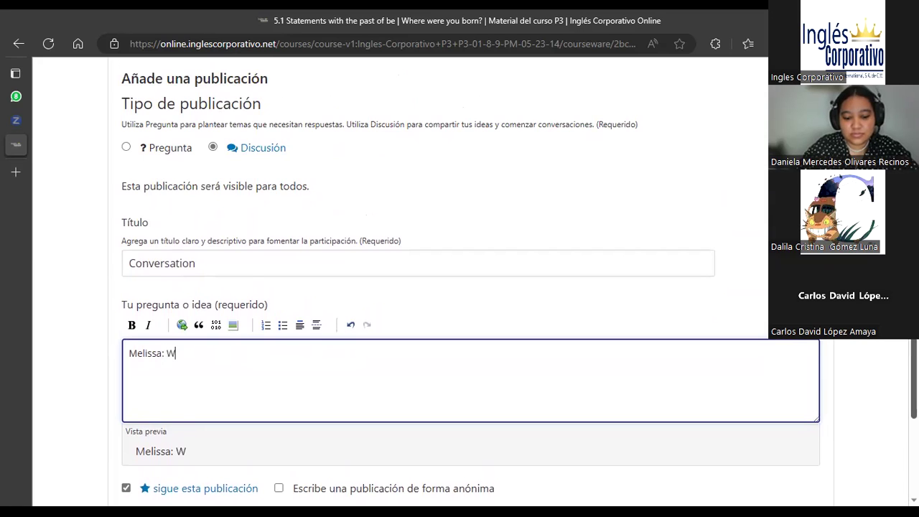
{"action": "type", "text": "hat "}
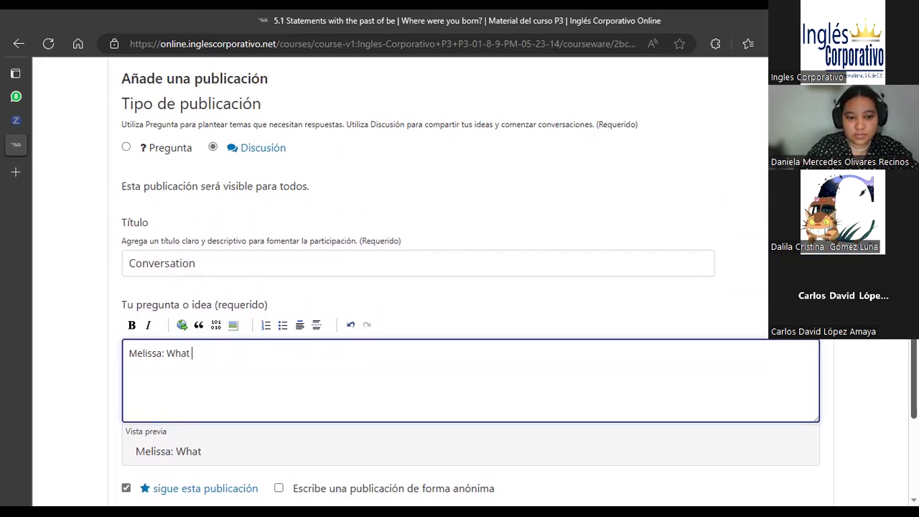
{"action": "type", "text": "did you do "}
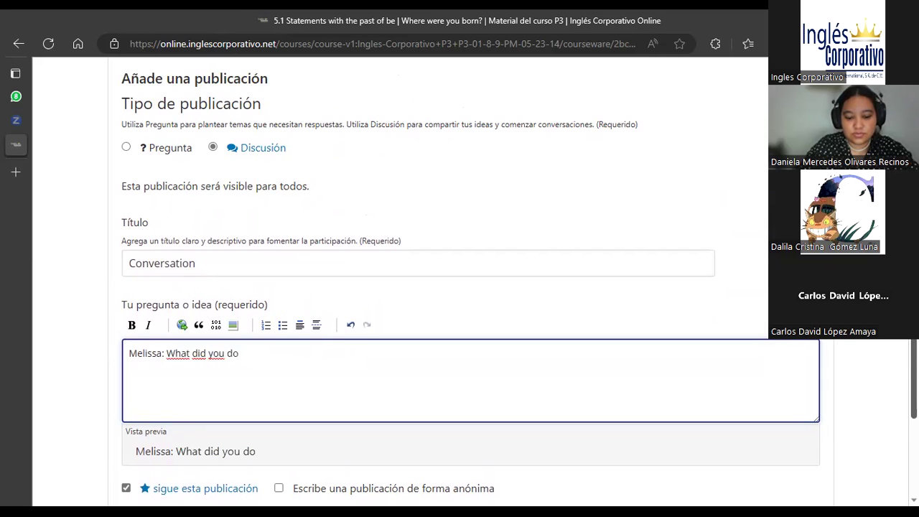
{"action": "type", "text": "the "}
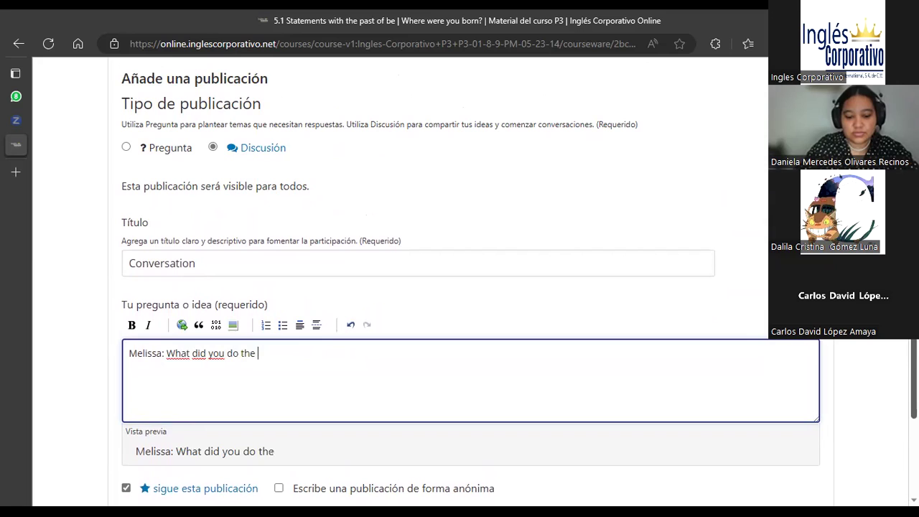
{"action": "type", "text": "last w"}
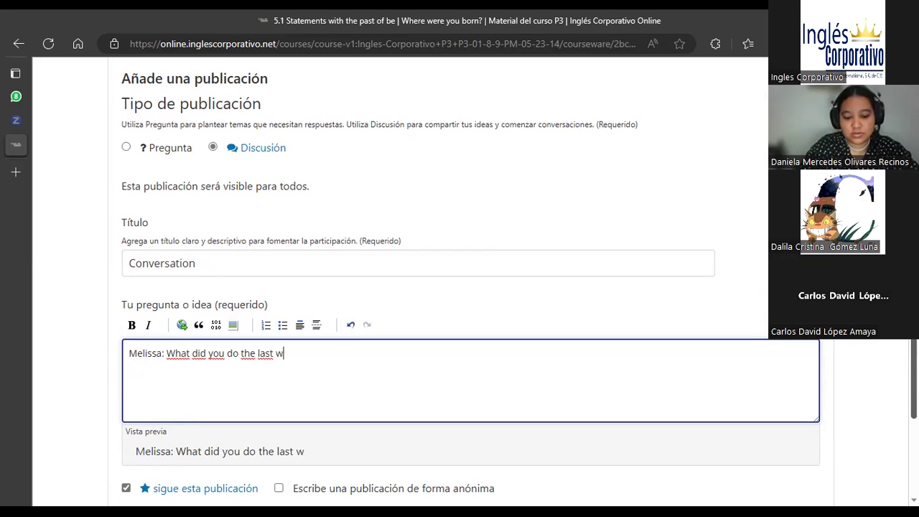
{"action": "type", "text": "eekend?"}
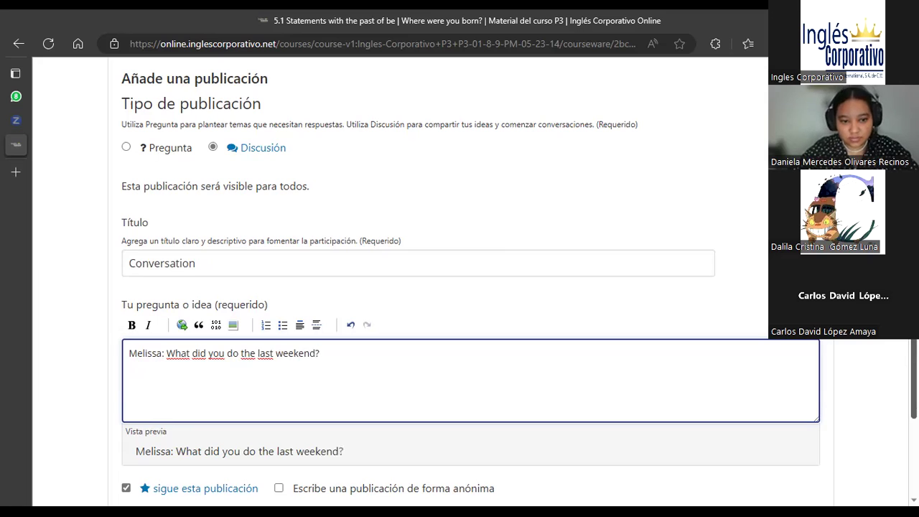
Step: Insert the second speaker's first name after "weekend", keeping the question mark at the end of the line
{"action": "key", "text": "BackSpace"}
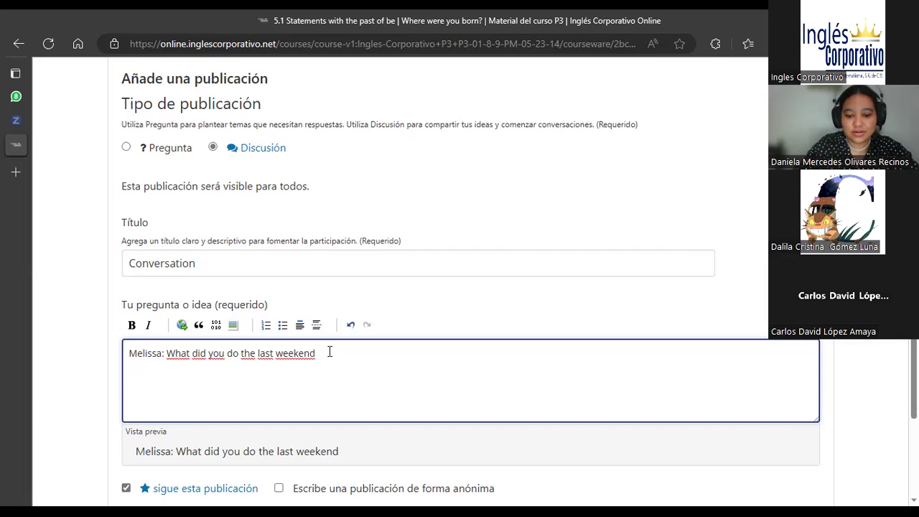
{"action": "type", "text": "M"}
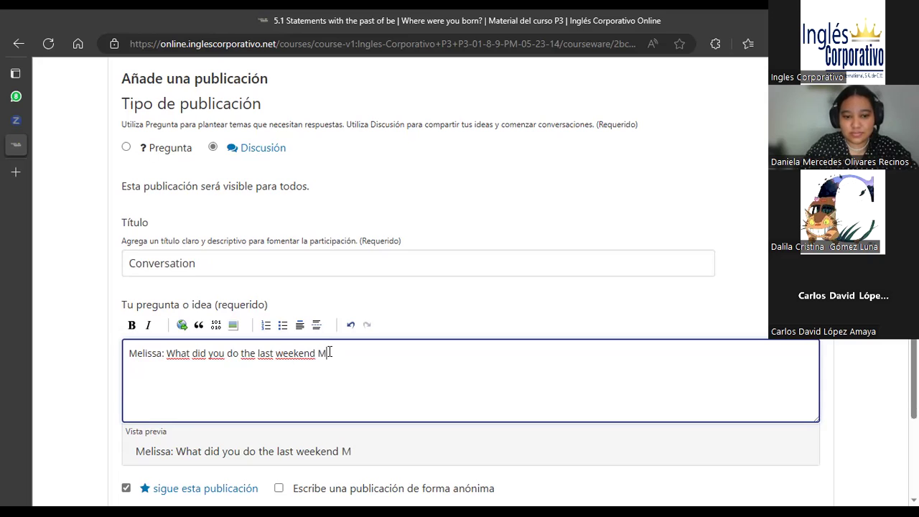
{"action": "type", "text": "ario?"}
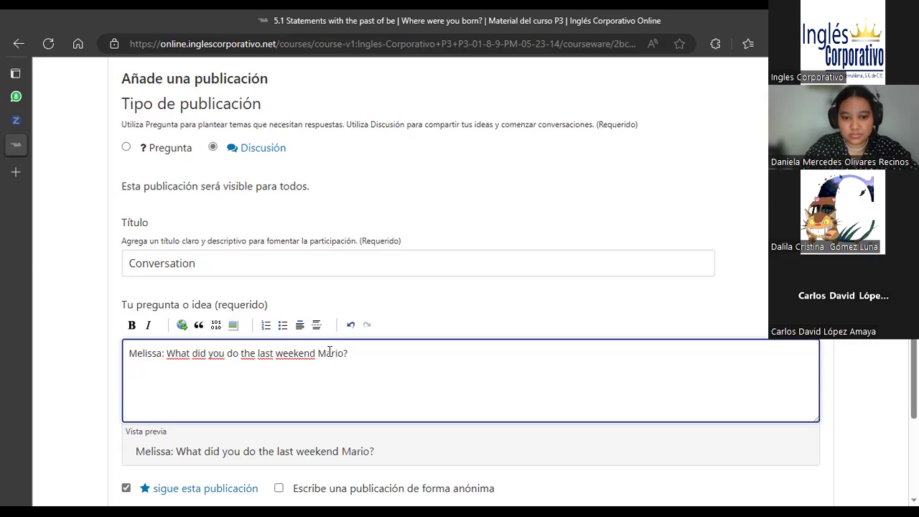
Step: Begin a second line in the post body with the second speaker's first name followed by a colon
{"action": "key", "text": "Return"}
{"action": "type", "text": "Mar"}
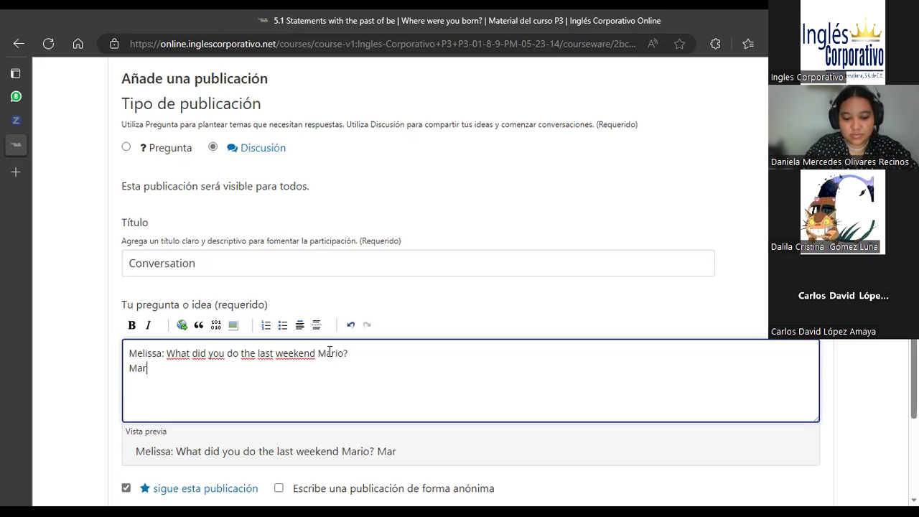
{"action": "type", "text": "io:"}
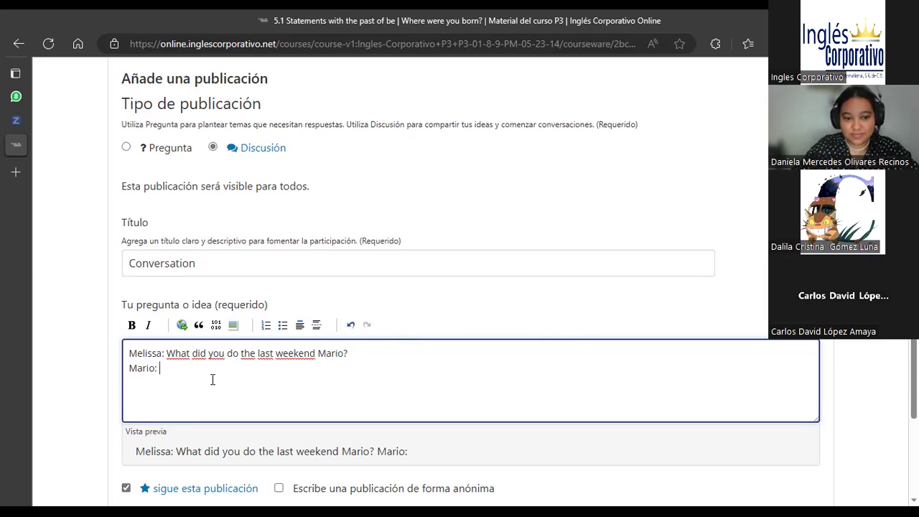
{"action": "type", "text": "I"}
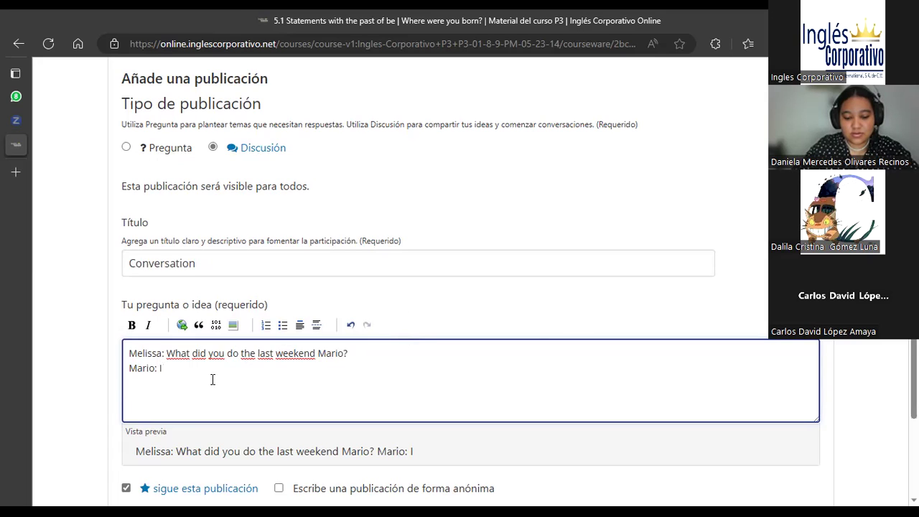
{"action": "key", "text": "BackSpace"}
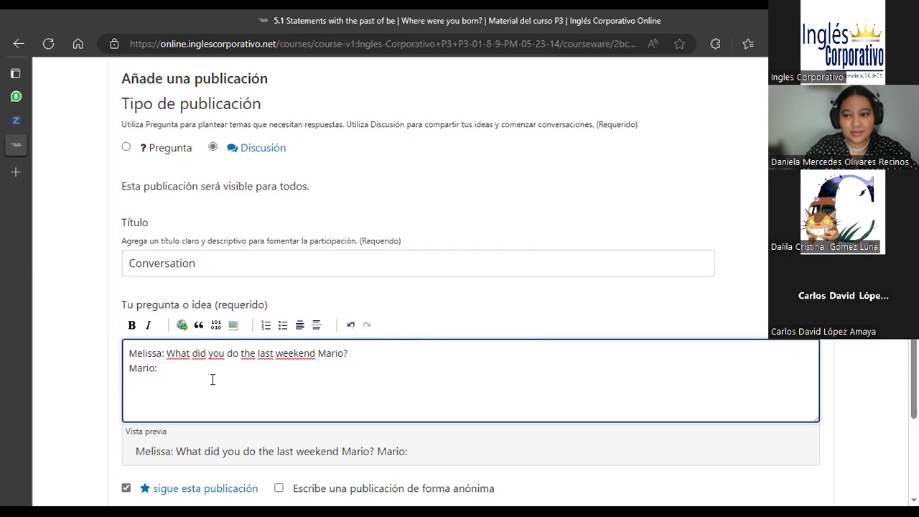
{"action": "type", "text": "I was"}
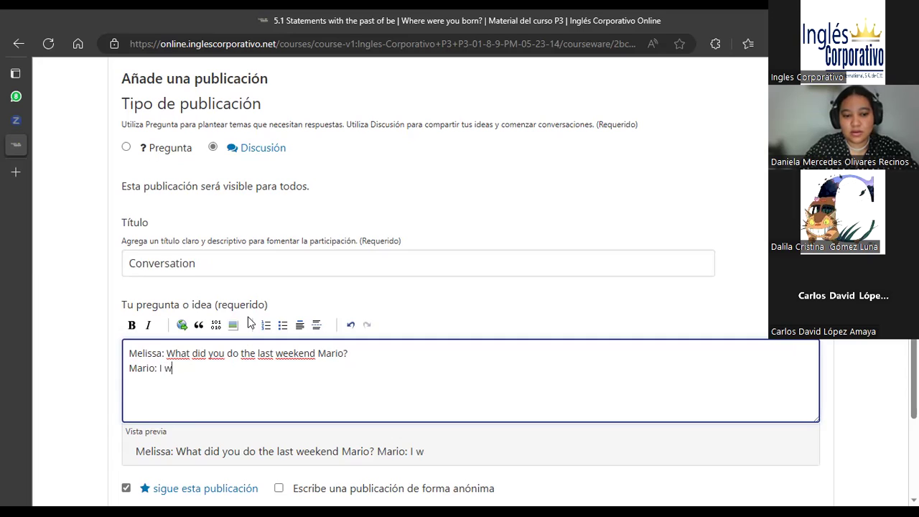
{"action": "key", "text": "BackSpace"}
{"action": "key", "text": "BackSpace"}
{"action": "key", "text": "BackSpace"}
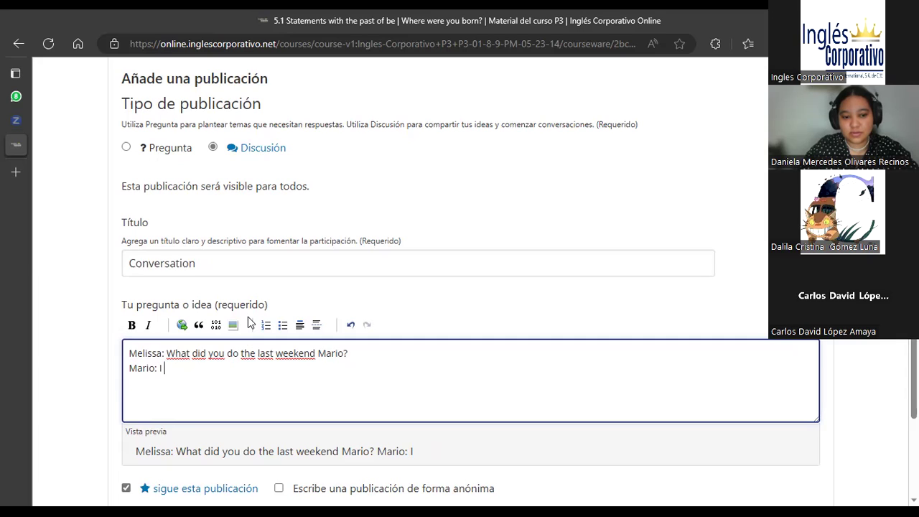
{"action": "key", "text": "BackSpace"}
Step: Replace "What did" in the first speaker's question with "How was"
{"action": "left_click_drag", "start_coordinate": [352, 351], "coordinate": [369, 365]}
{"action": "left_click", "coordinate": [247, 352]}
{"action": "left_click", "coordinate": [215, 352]}
{"action": "left_click", "coordinate": [296, 353]}
{"action": "left_click", "coordinate": [207, 353]}
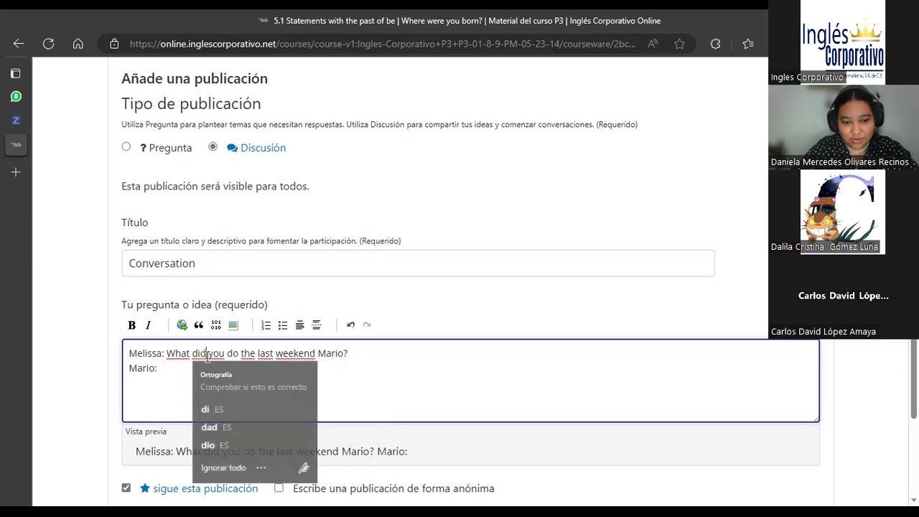
{"action": "key", "text": "BackSpace"}
{"action": "key", "text": "BackSpace"}
{"action": "key", "text": "BackSpace"}
{"action": "key", "text": "BackSpace"}
{"action": "key", "text": "BackSpace"}
{"action": "key", "text": "BackSpace"}
{"action": "key", "text": "BackSpace"}
{"action": "key", "text": "BackSpace"}
{"action": "key", "text": "BackSpace"}
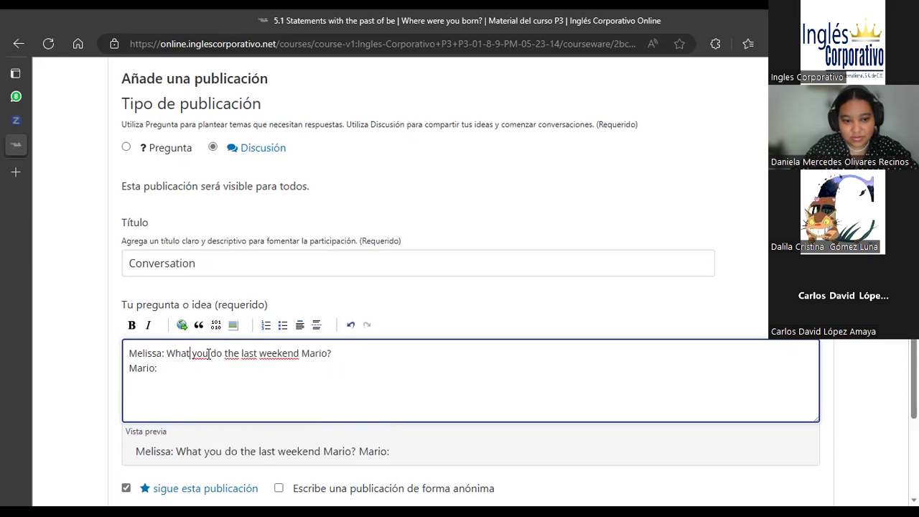
{"action": "type", "text": "How "}
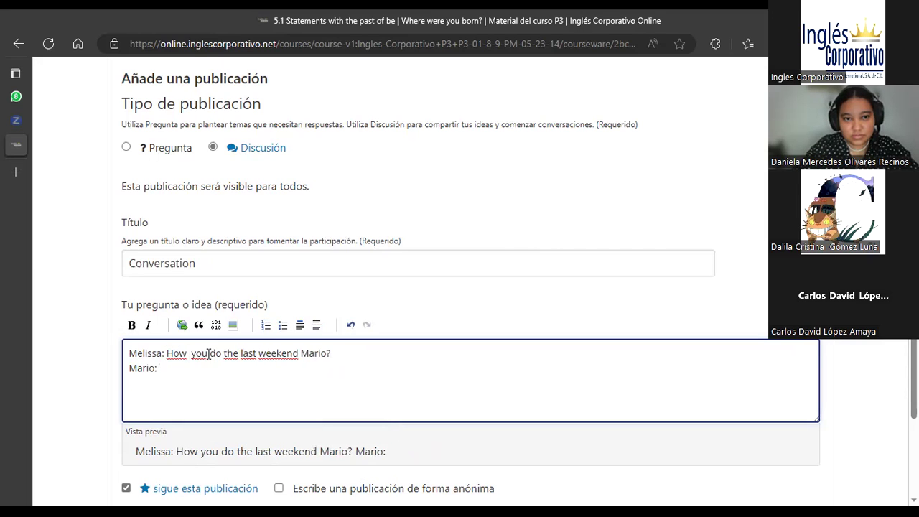
{"action": "type", "text": " was"}
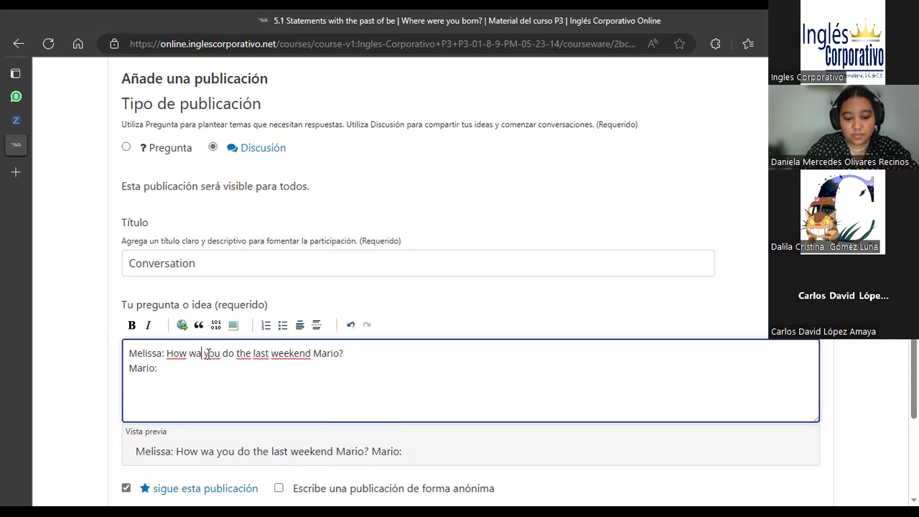
Step: Replace "you do the last" with "your" so the question reads "How was your weekend" before the second speaker's name
{"action": "right_click", "coordinate": [219, 352]}
{"action": "key", "text": "Escape"}
{"action": "left_click_drag", "start_coordinate": [276, 353], "coordinate": [219, 355]}
{"action": "key", "text": "BackSpace"}
{"action": "type", "text": "ur"}
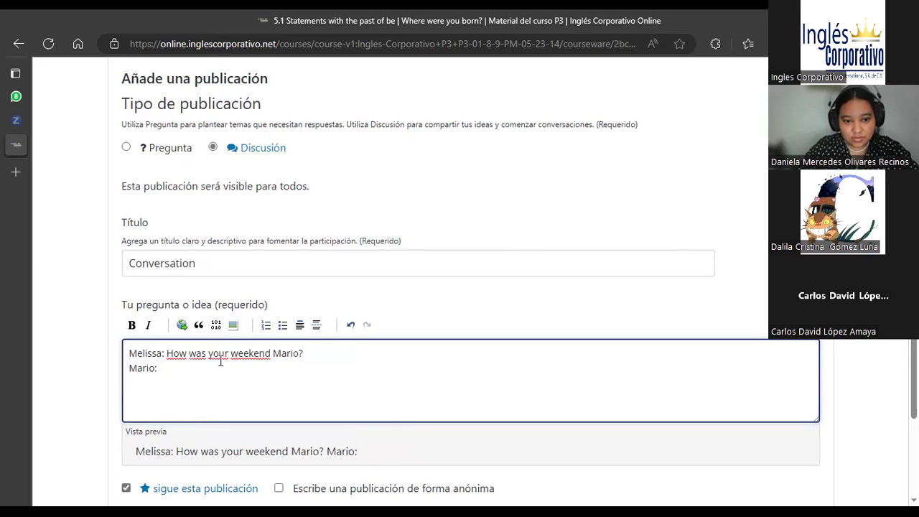
Step: Write "It was great" as the second speaker's reply on the second line
{"action": "key", "text": "Down"}
{"action": "type", "text": "I"}
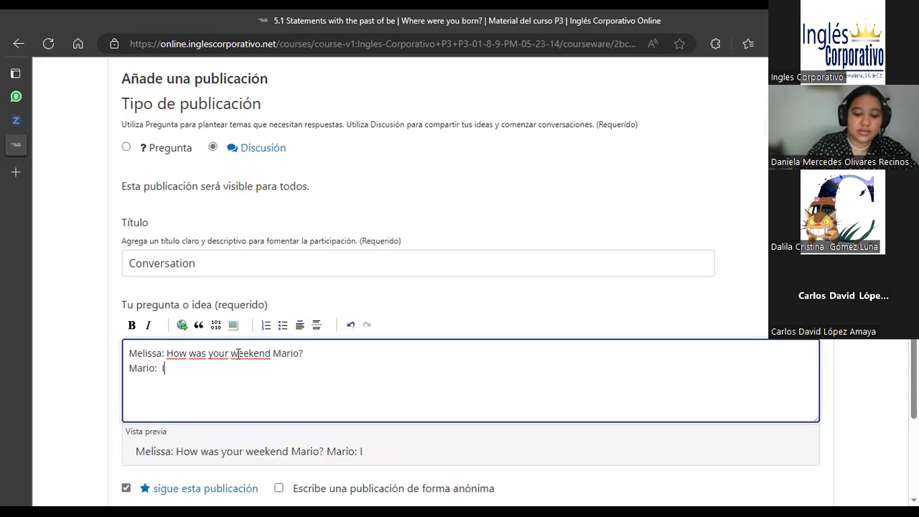
{"action": "type", "text": "t was "}
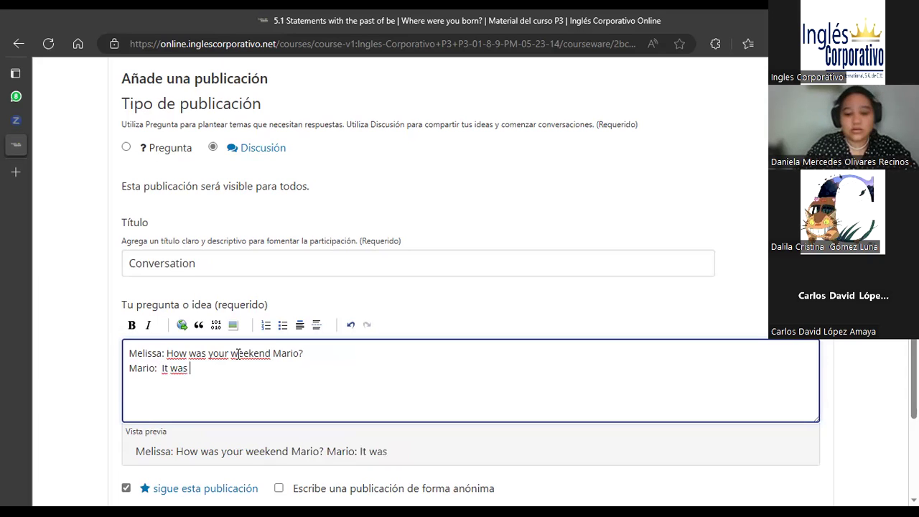
{"action": "type", "text": "gre"}
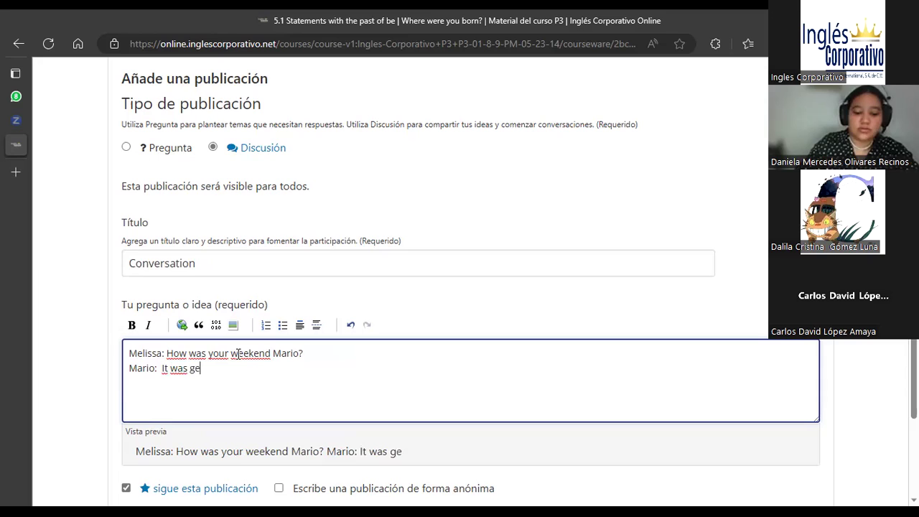
{"action": "key", "text": "BackSpace"}
{"action": "type", "text": "ea"}
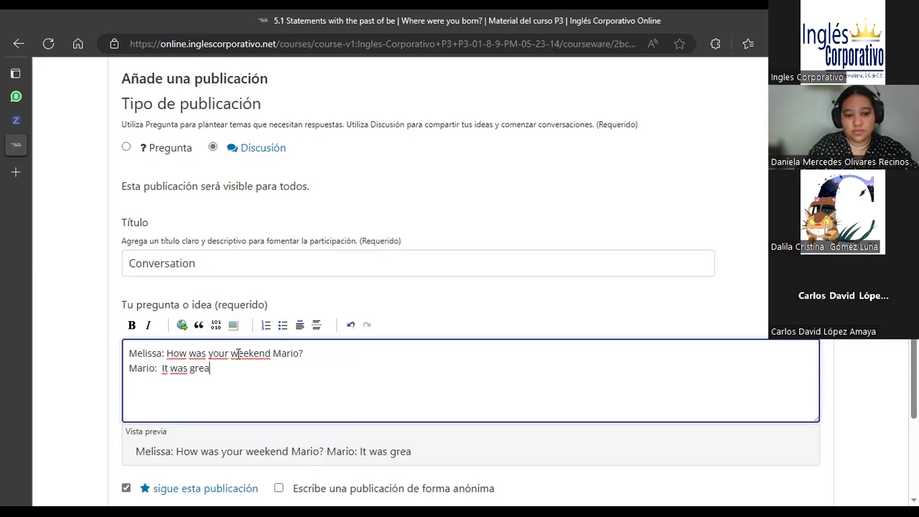
{"action": "type", "text": "t"}
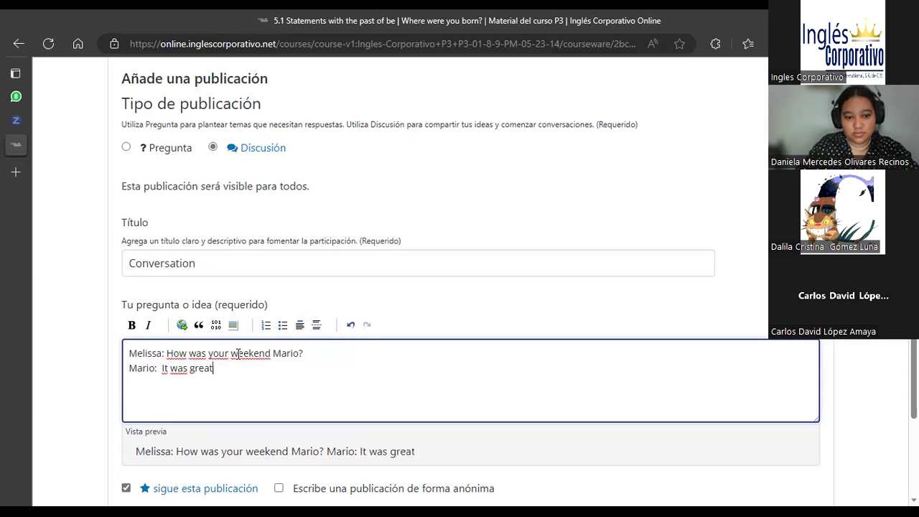
Step: Extend the second speaker's reply with ", yours?" after "great"
{"action": "type", "text": ", y"}
{"action": "type", "text": "our"}
{"action": "type", "text": "?"}
{"action": "key", "text": "Return"}
{"action": "key", "text": "BackSpace"}
{"action": "key", "text": "BackSpace"}
{"action": "type", "text": "s?"}
{"action": "key", "text": "Return"}
{"action": "key", "text": "BackSpace"}
{"action": "key", "text": "BackSpace"}
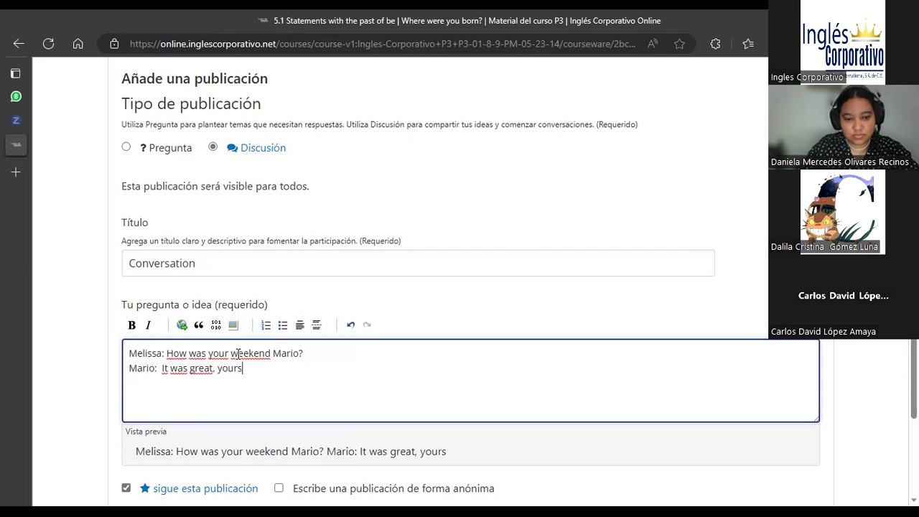
{"action": "type", "text": "? "}
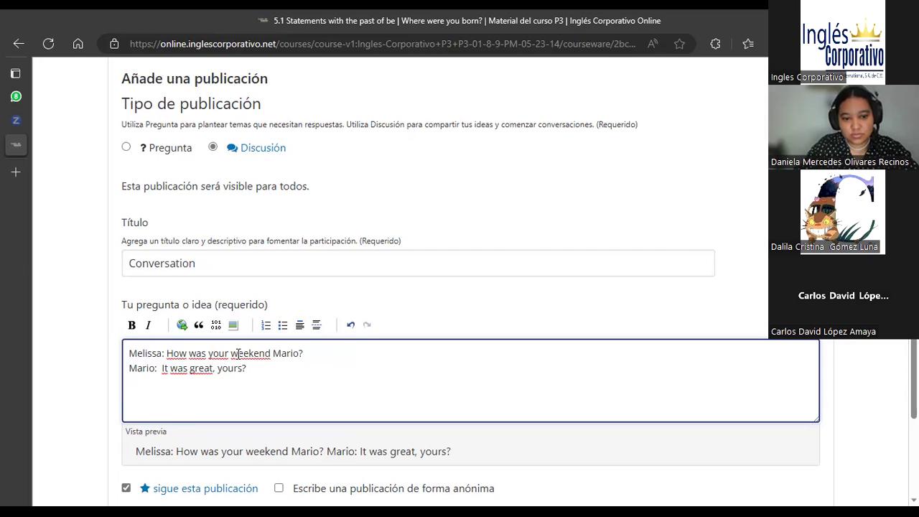
Step: Begin a third line in the post body with the first speaker's name followed by a colon
{"action": "type", "text": "Meli"}
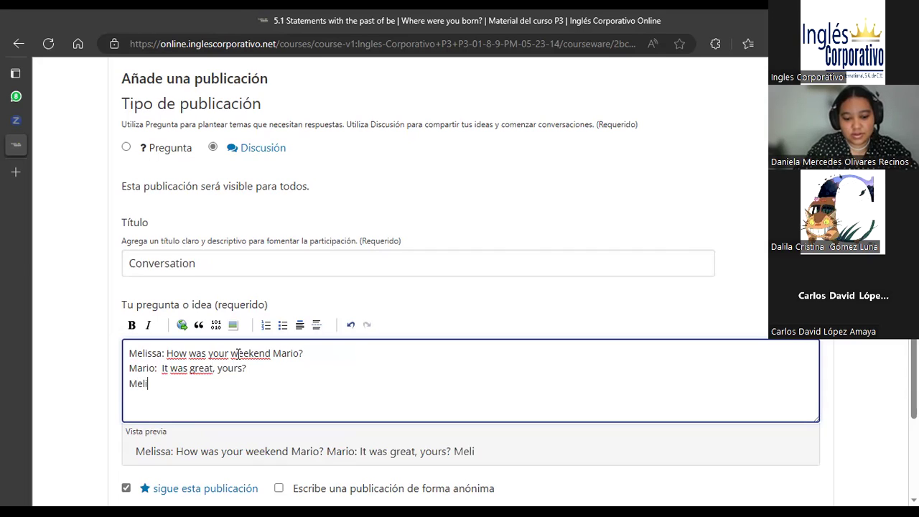
{"action": "type", "text": "ssa:"}
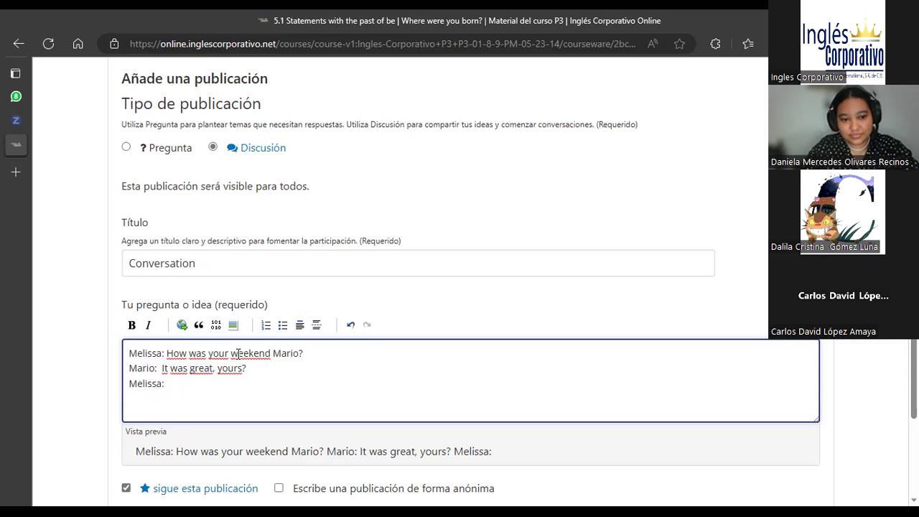
Step: Place the text cursor just before "yours" in the second speaker's reply
{"action": "left_click", "coordinate": [217, 368]}
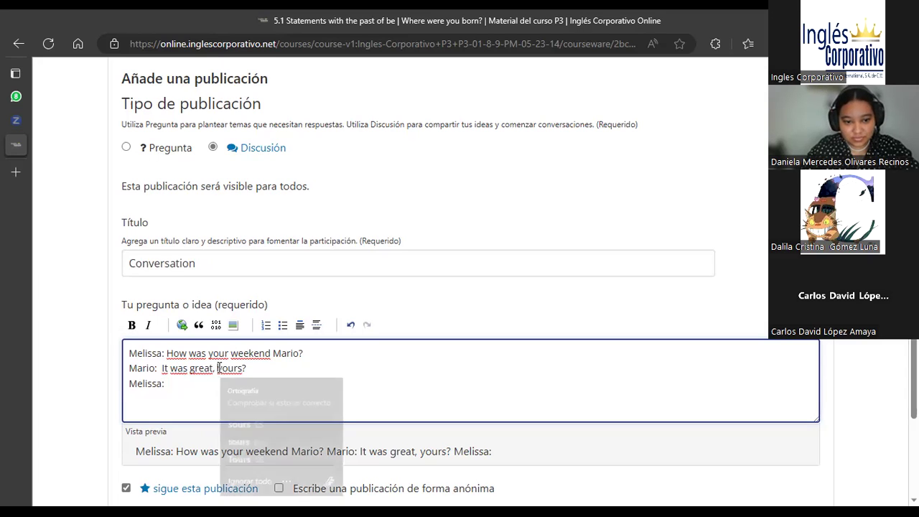